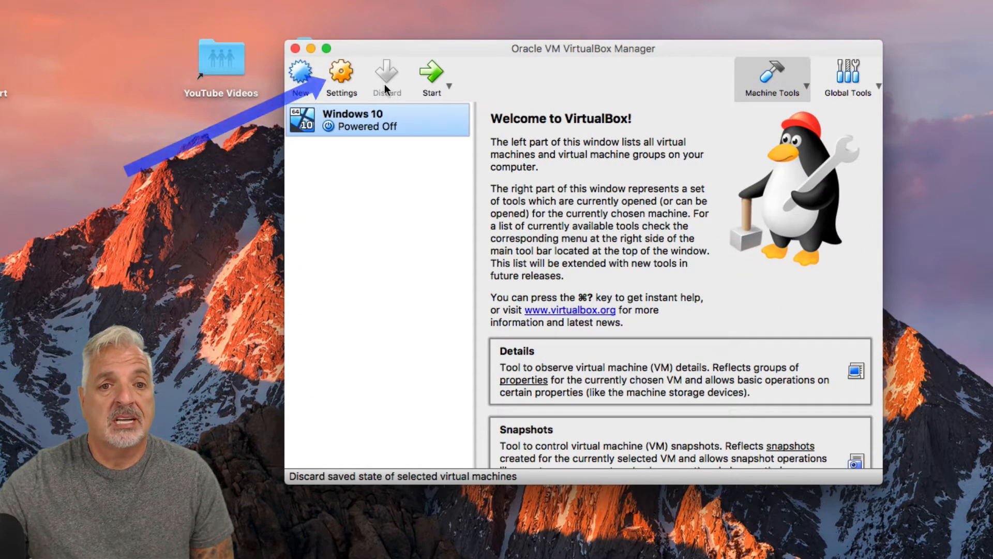
Step: Attach Win10_1709_English_x64.iso to the empty optical drive of the Windows 10 virtual machine and save its settings
click(340, 74)
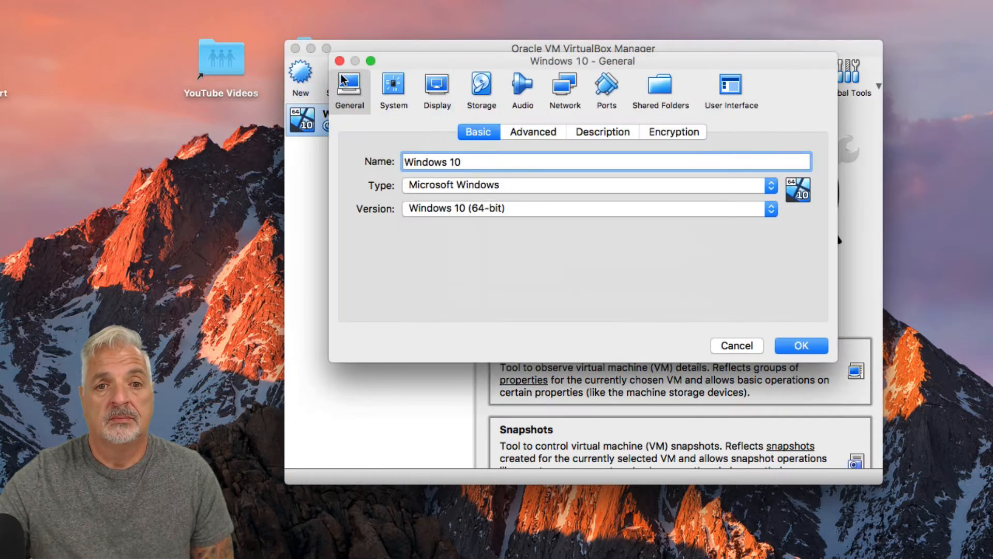
click(477, 84)
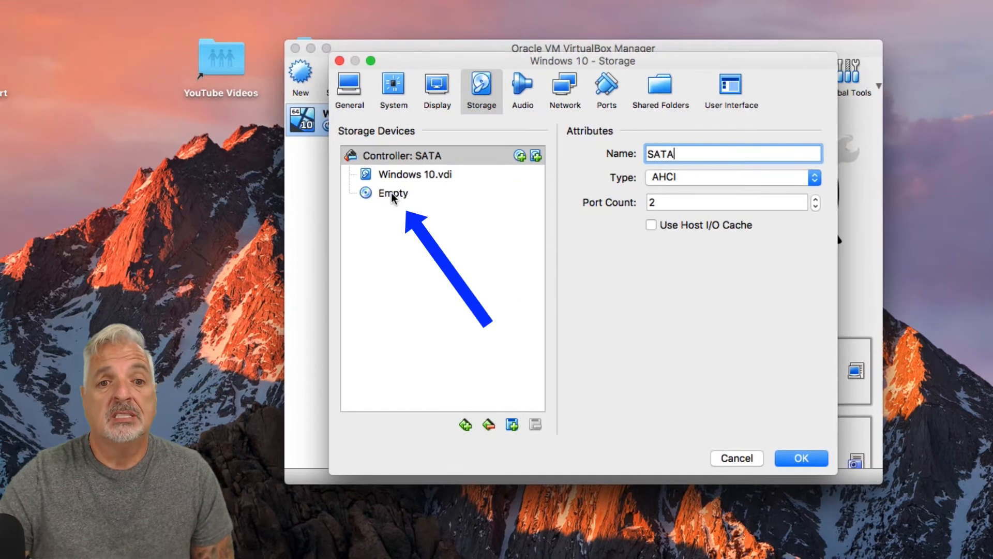
click(359, 196)
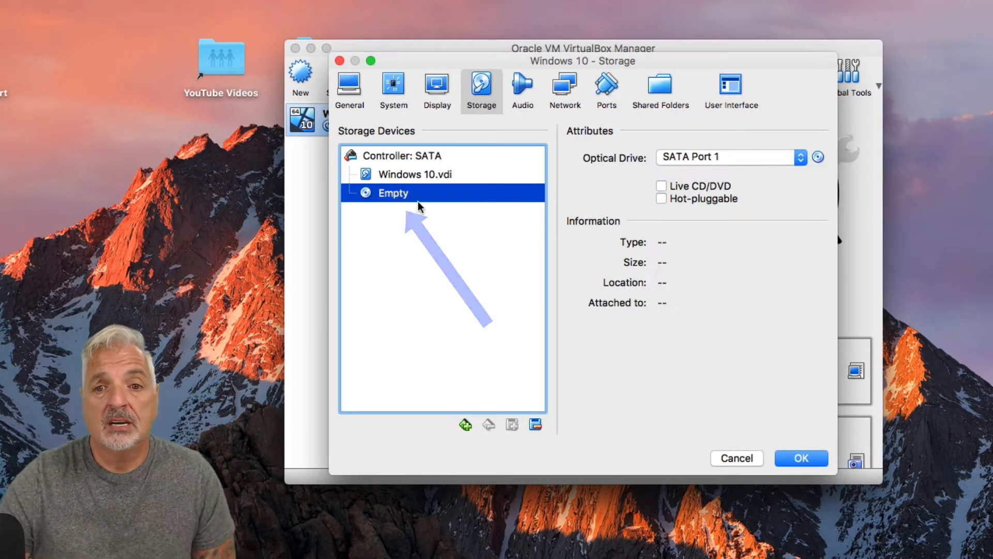
click(817, 158)
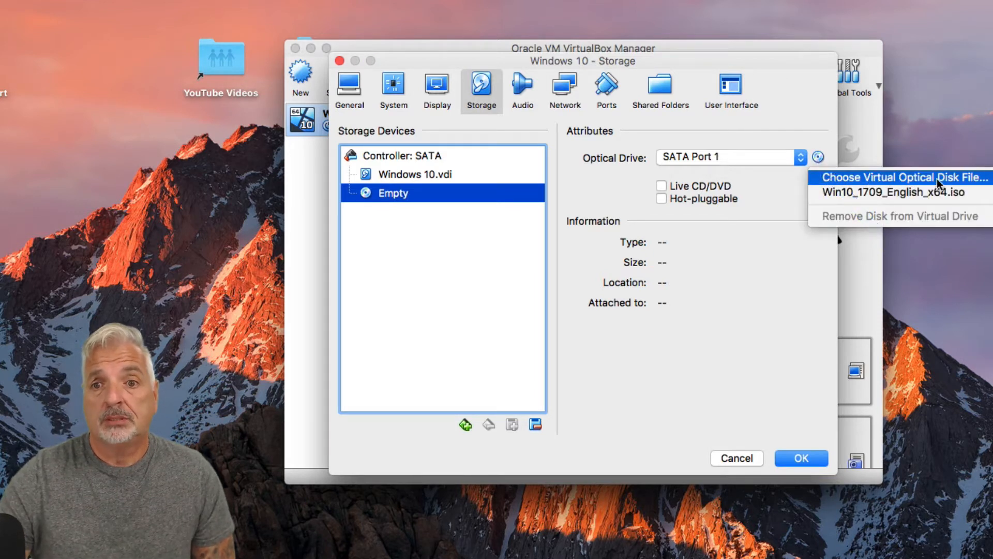
click(871, 177)
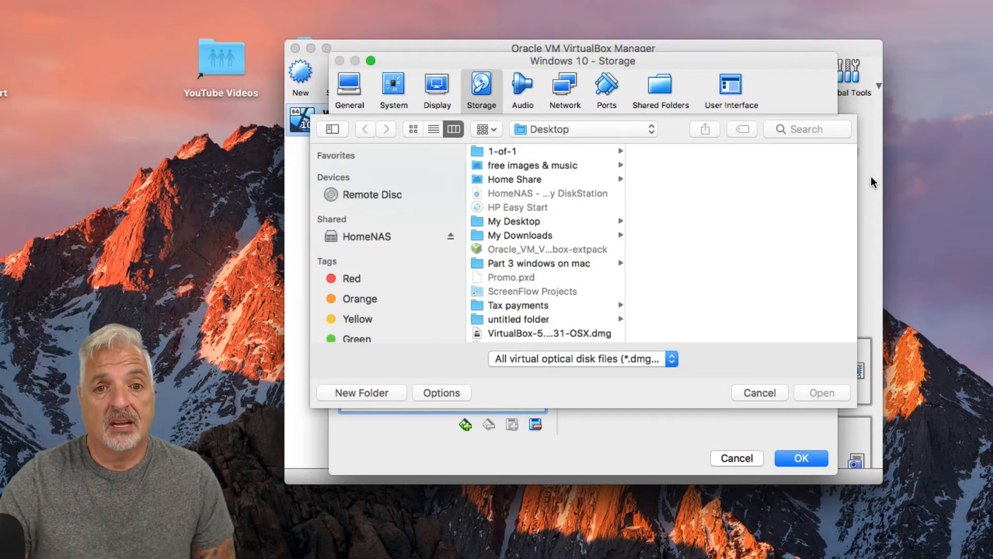
scroll(539, 292, down, 2)
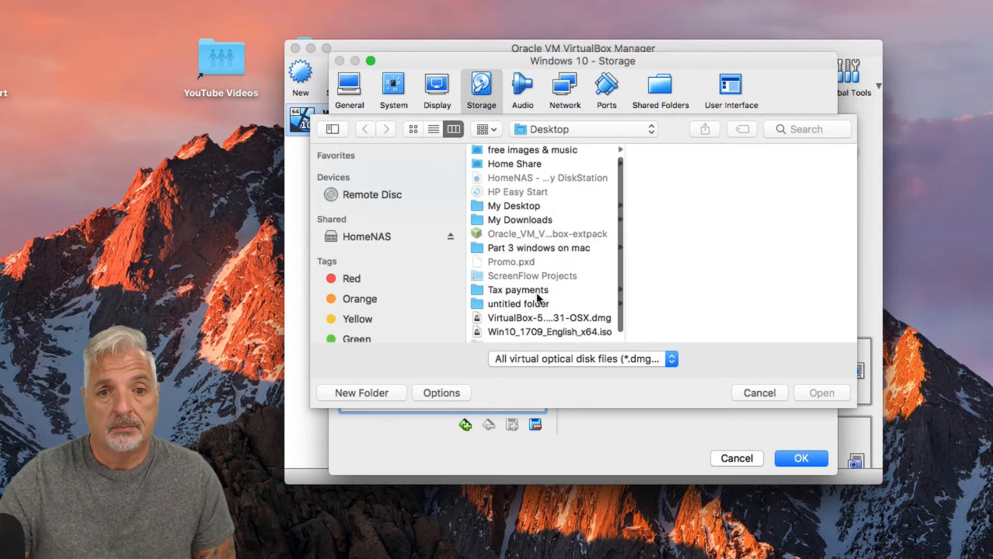
click(491, 322)
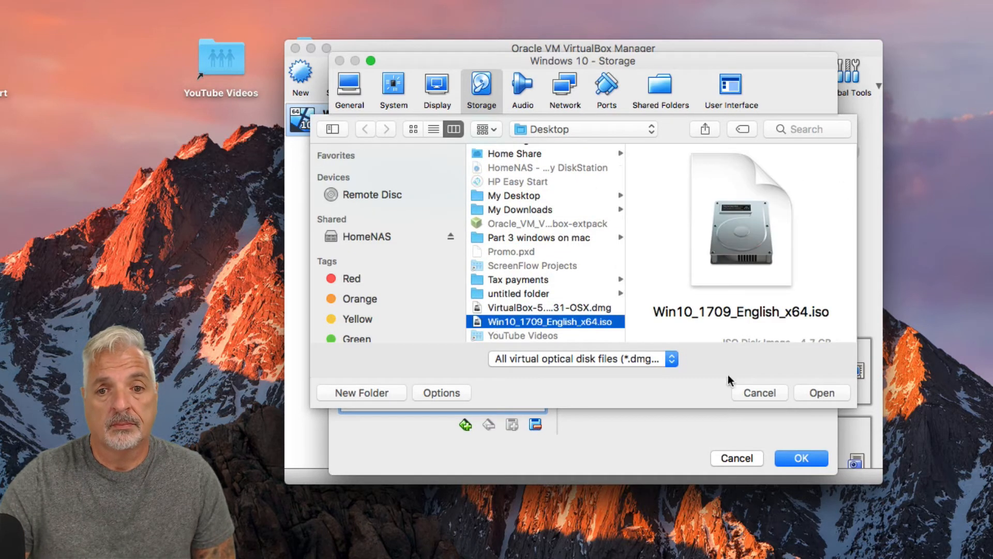
click(824, 393)
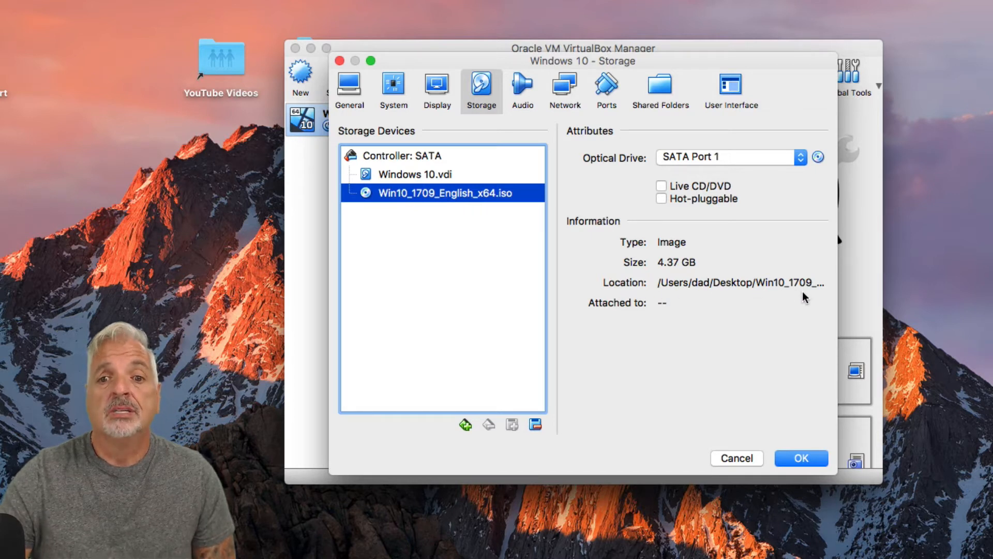
click(800, 460)
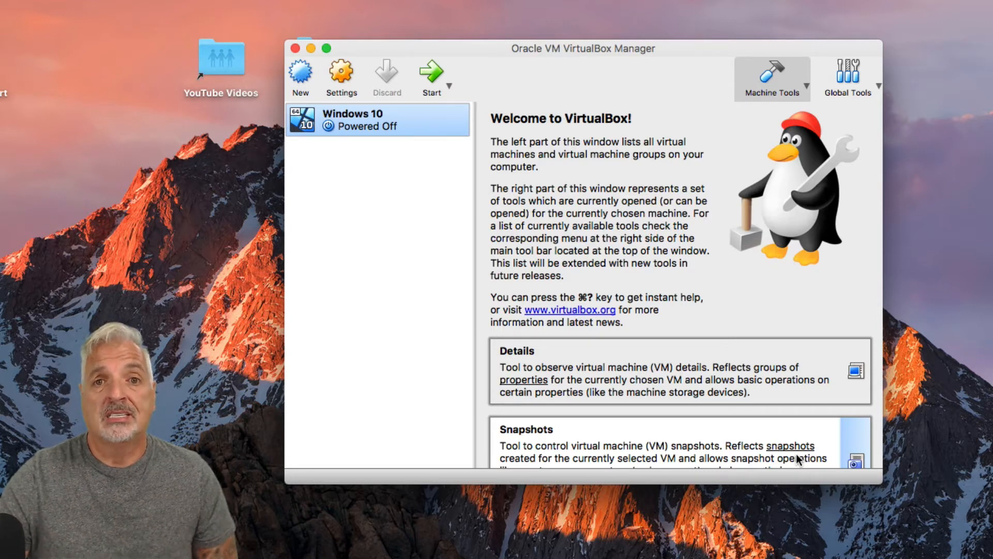
Step: Start the Windows 10 virtual machine and begin the Windows installation with English (United States) and the US keyboard
scroll(798, 459, down, 1)
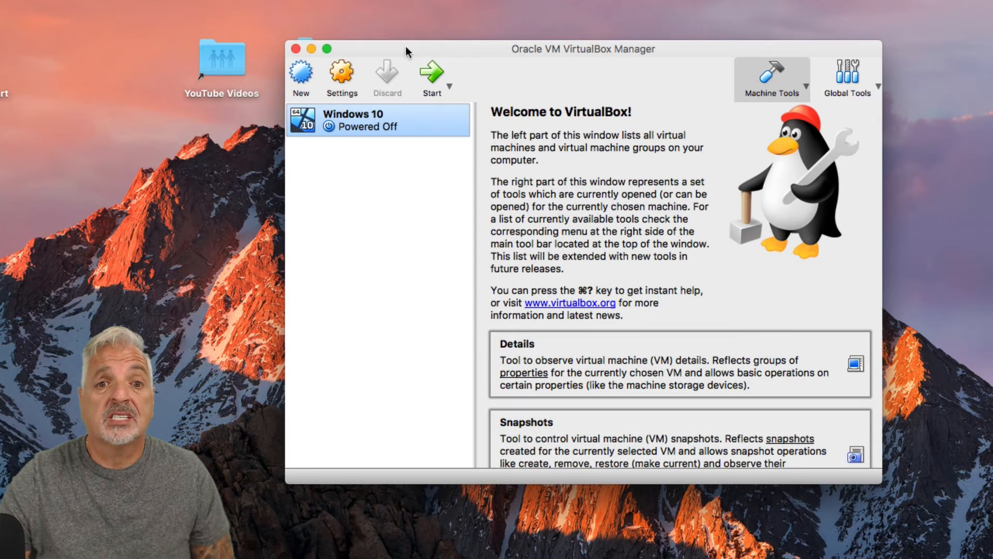
click(435, 74)
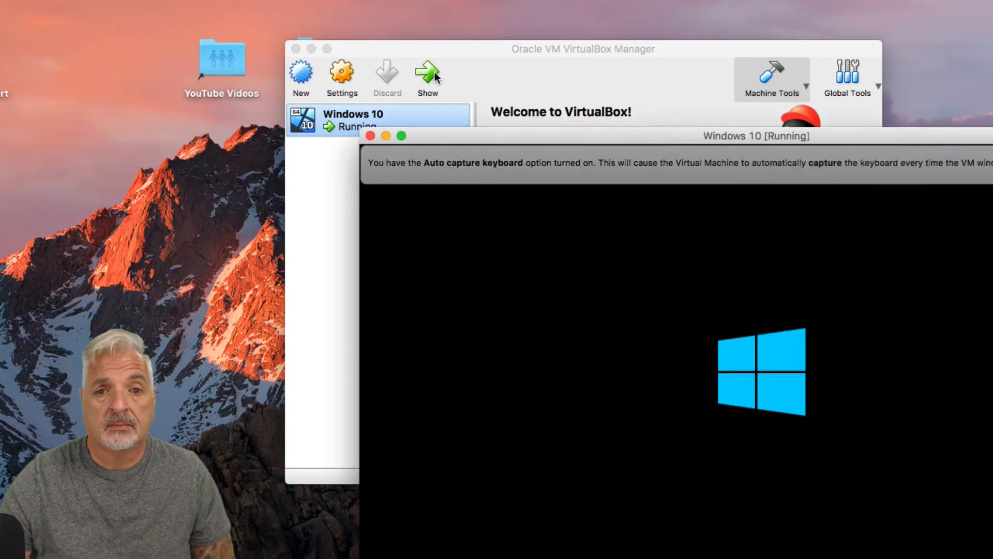
drag(653, 139, 482, 33)
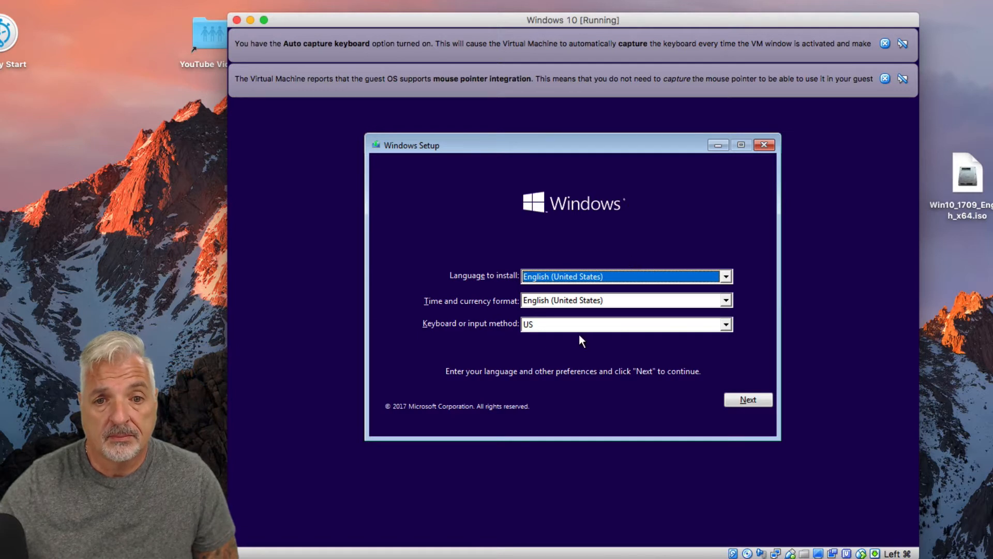
click(747, 401)
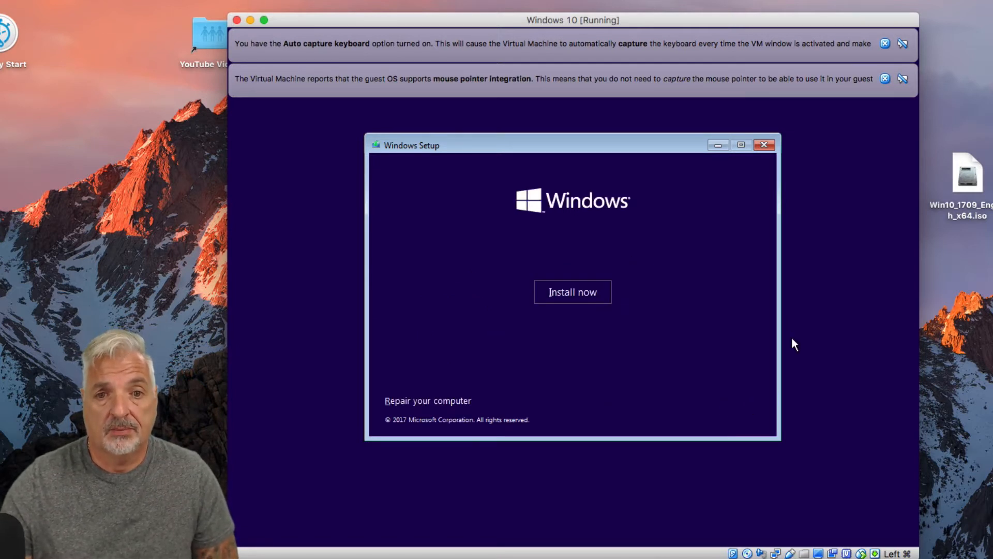
click(572, 291)
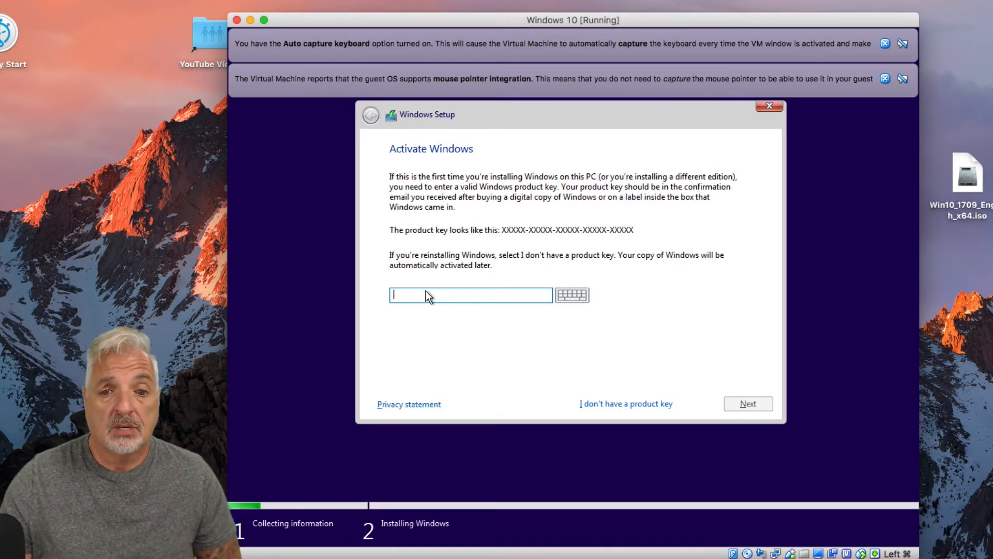
Step: Continue Windows Setup without a product key and choose Windows 10 Home as the edition to install
click(614, 404)
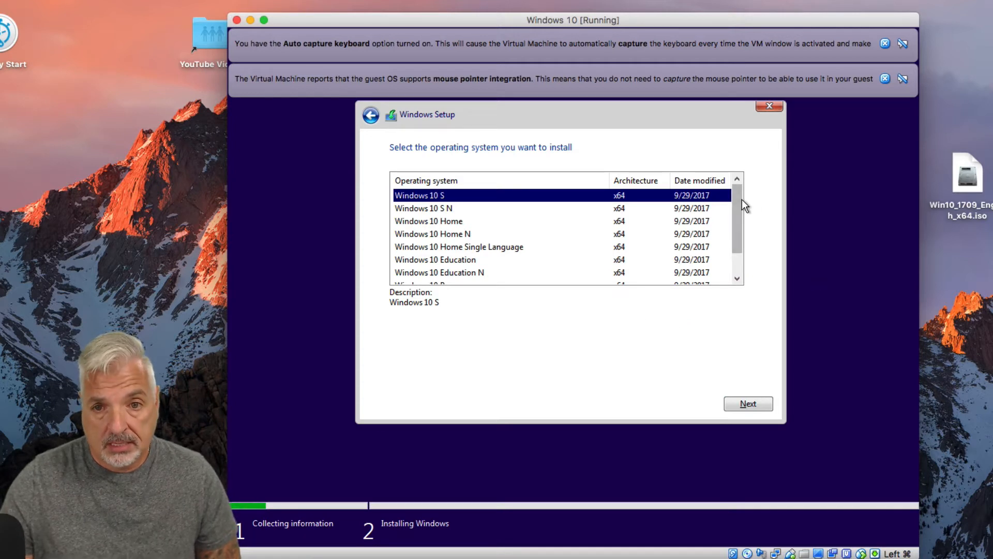
drag(735, 205, 737, 225)
click(432, 197)
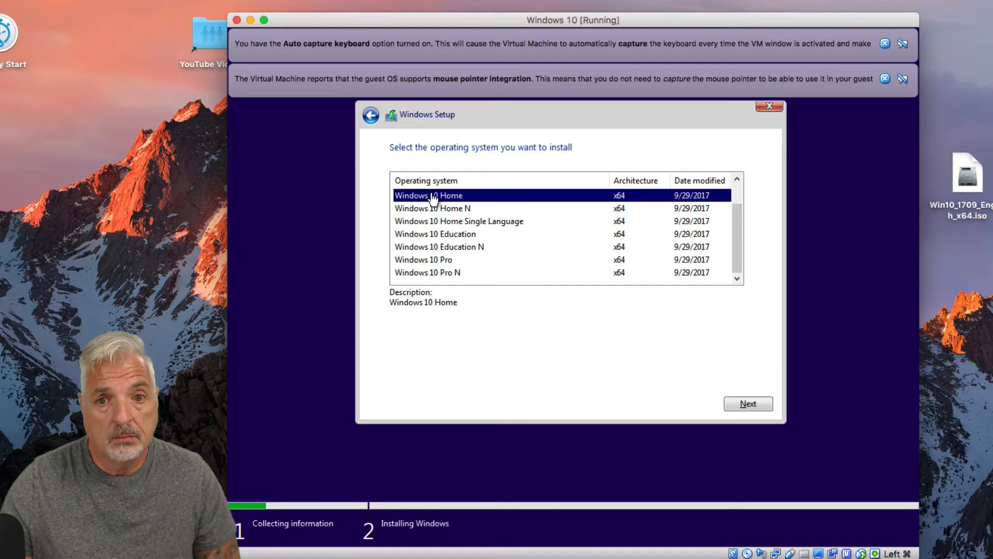
click(753, 404)
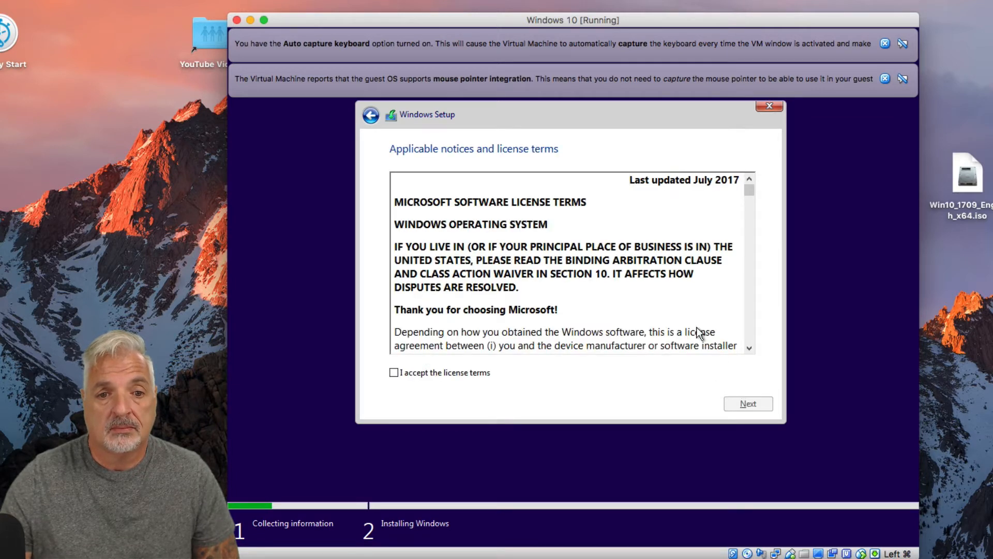
Step: Accept the license terms and run a custom Windows-only installation on Drive 0 Unallocated Space
click(394, 373)
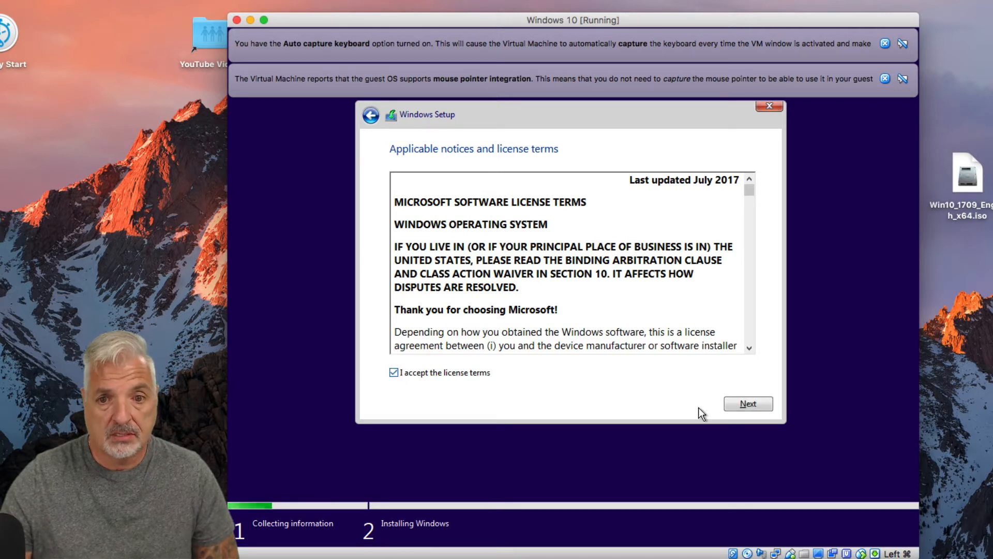
click(748, 403)
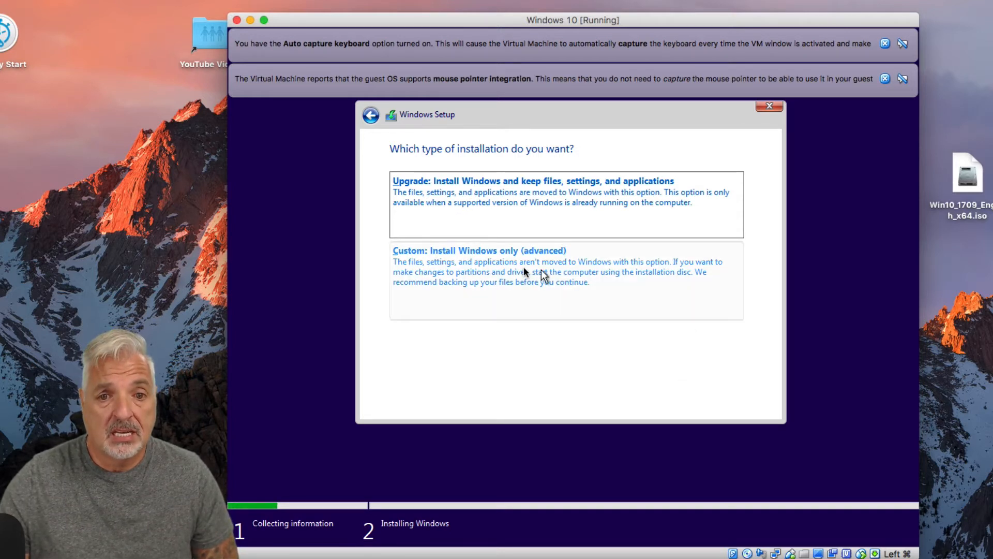
click(499, 260)
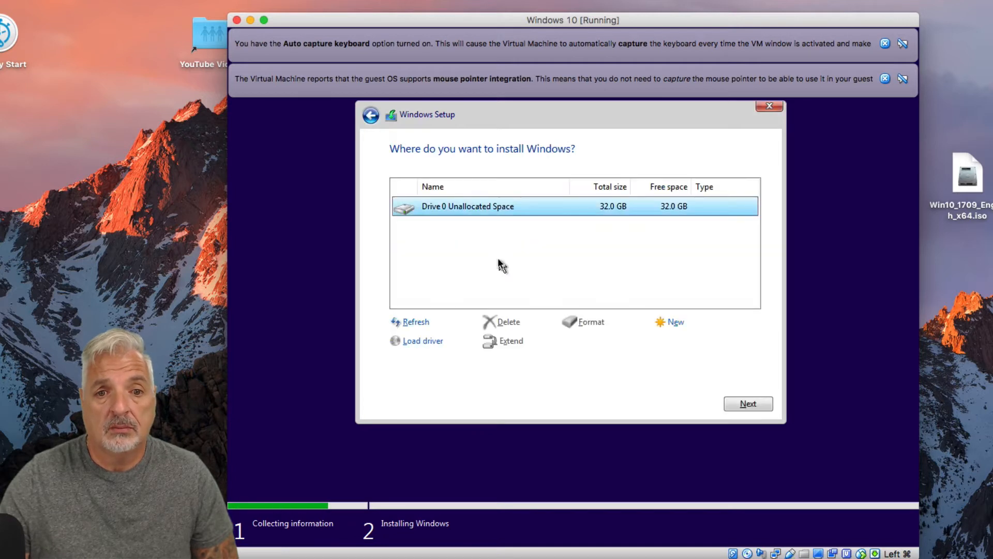
click(748, 403)
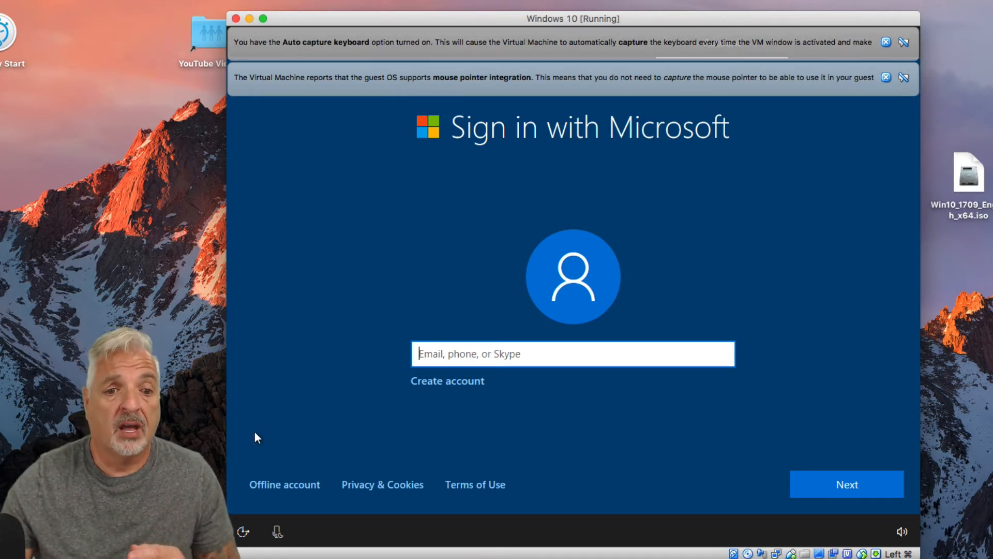
Step: Choose an offline account instead of a Microsoft sign-in and enter the user's name for it
click(283, 484)
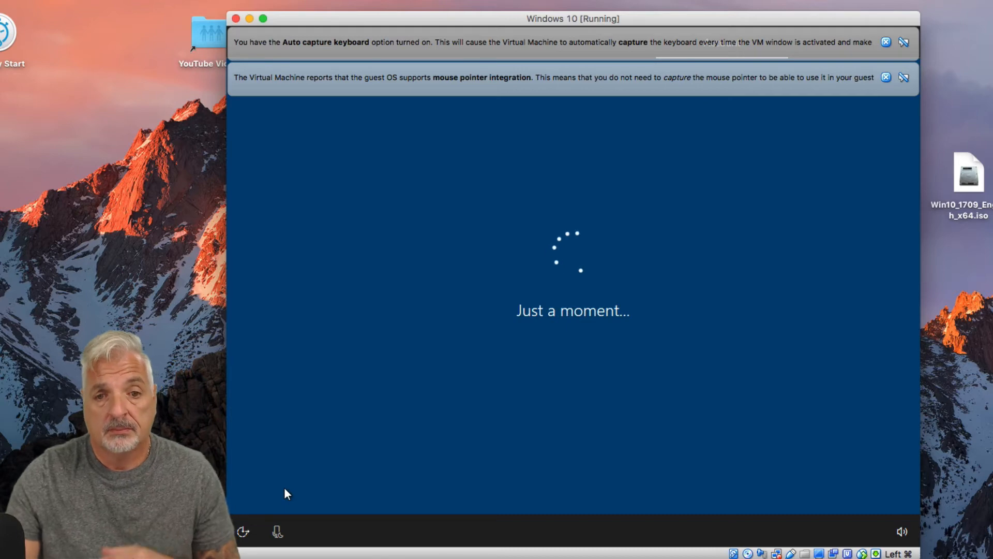
click(727, 486)
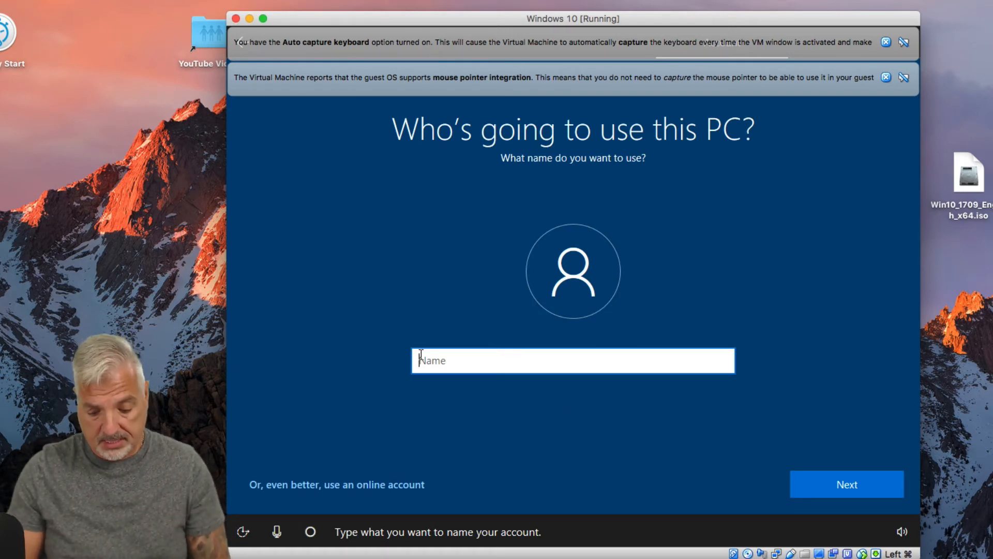
text(Tony)
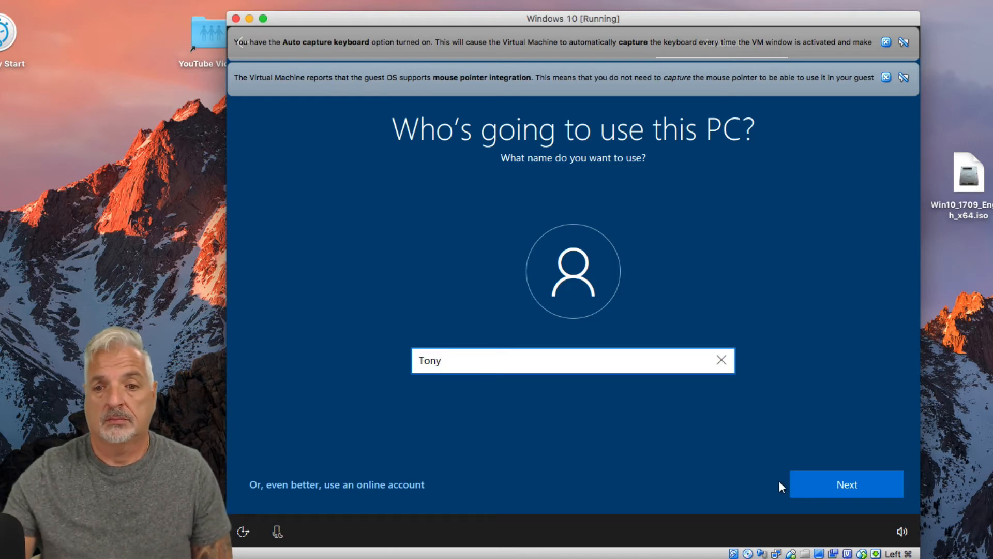
click(855, 483)
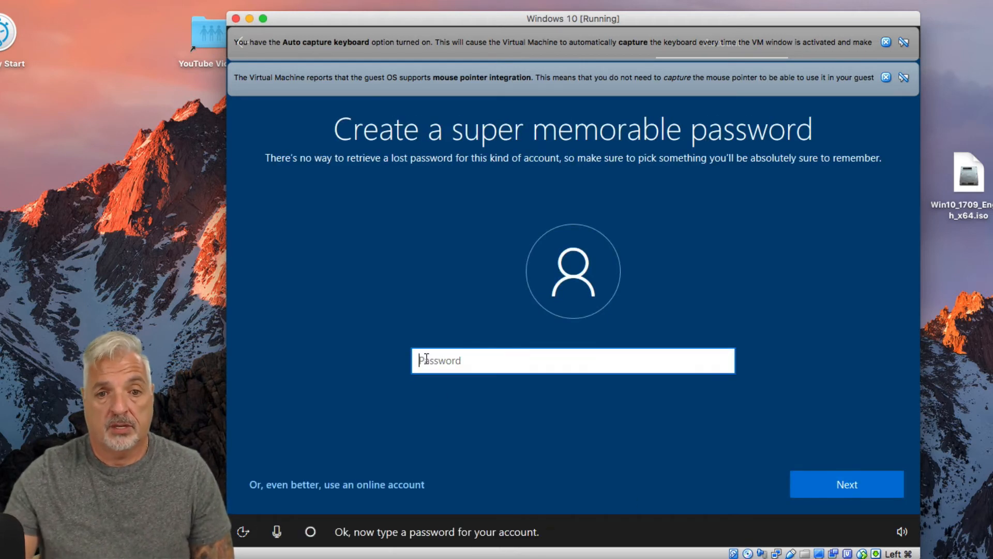
Step: Create and confirm the password for the local account and fill in its password hint
text(********)
key(Return)
text(********)
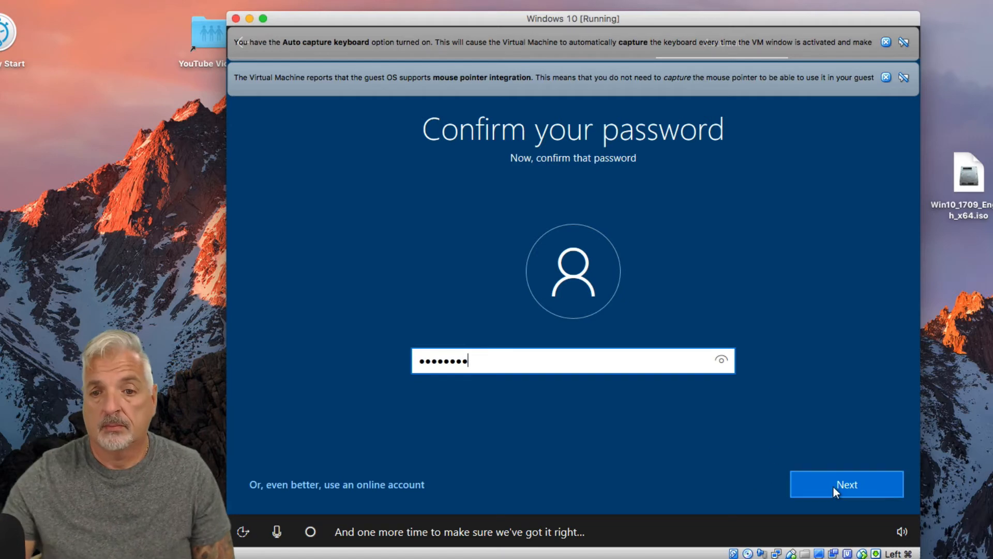
click(836, 487)
text(the usual)
click(845, 481)
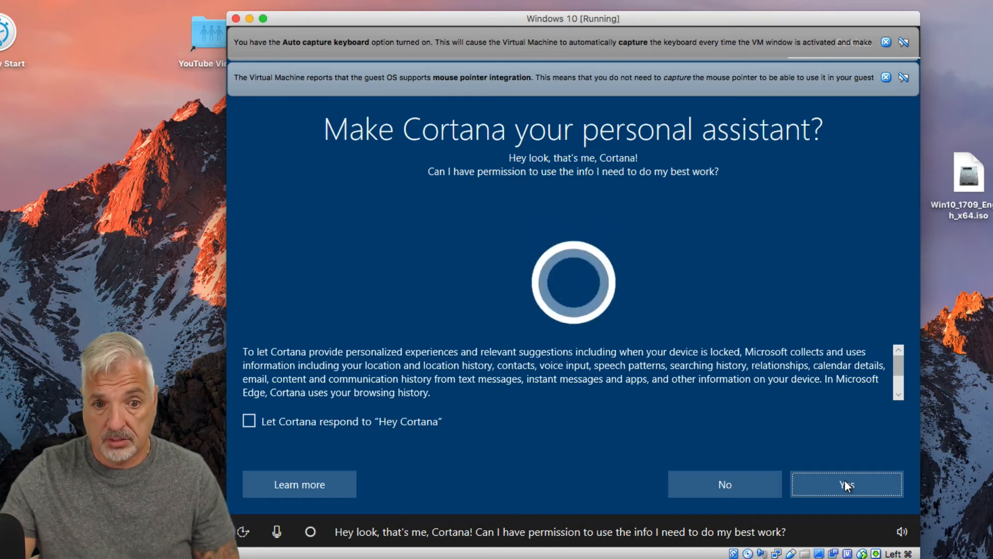
Step: Decline Cortana as personal assistant and accept the recommended privacy settings
click(727, 483)
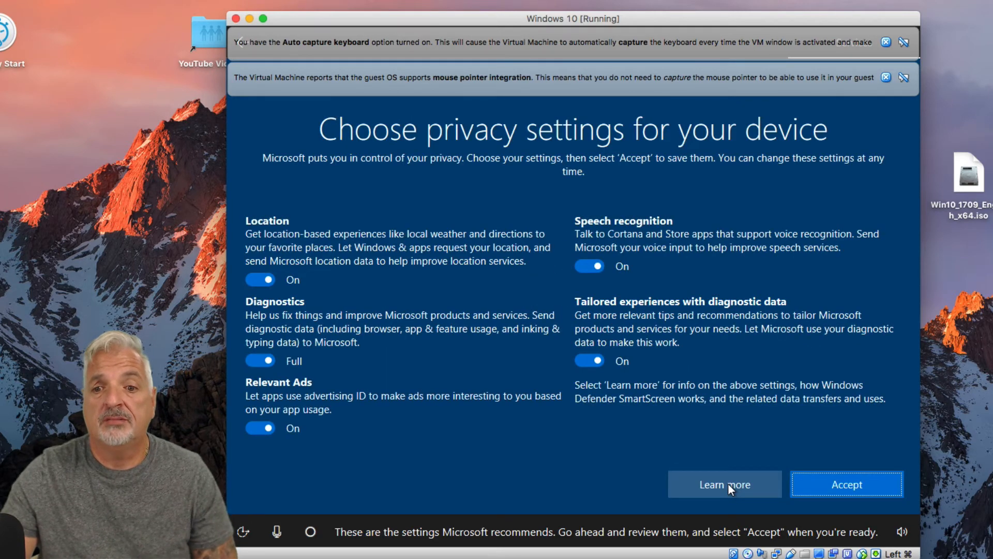
click(841, 485)
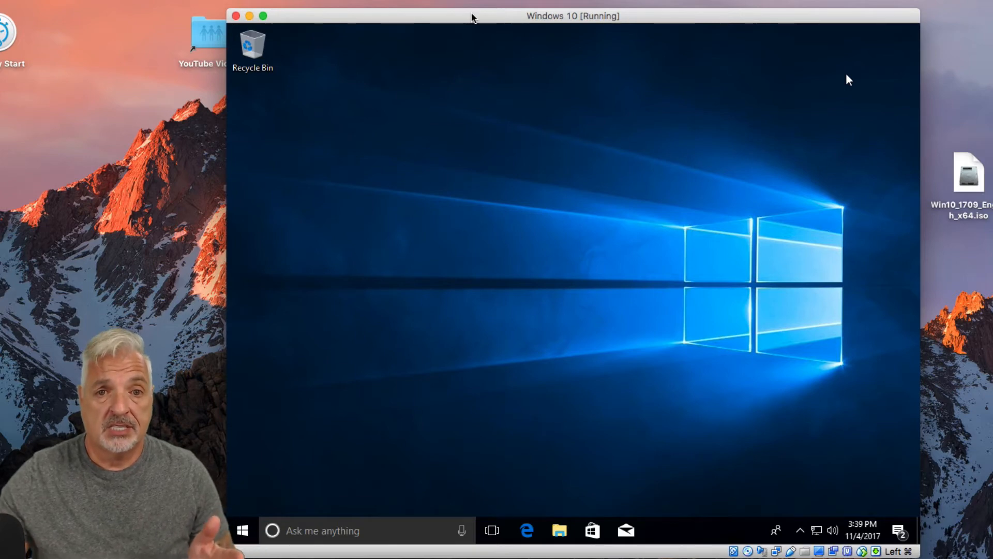
click(241, 527)
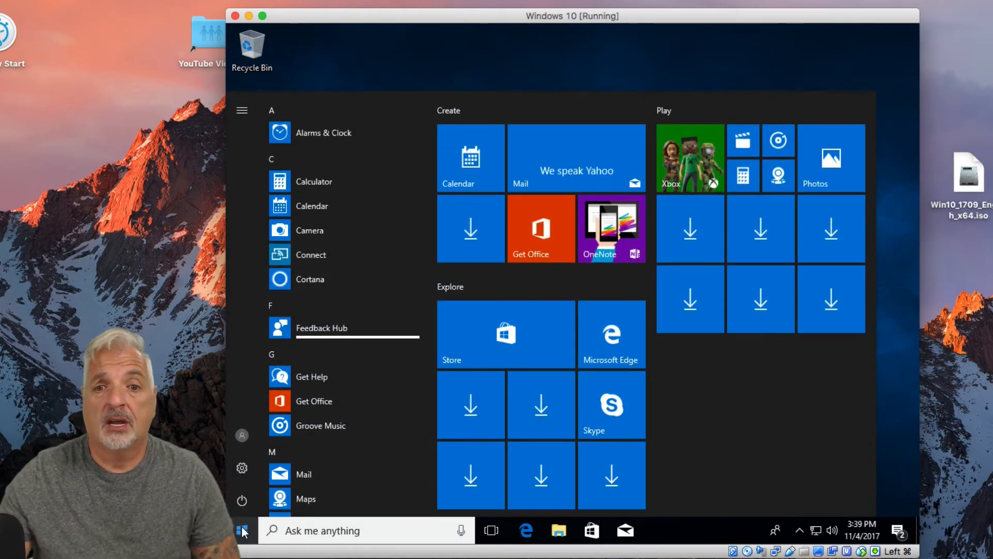
click(242, 529)
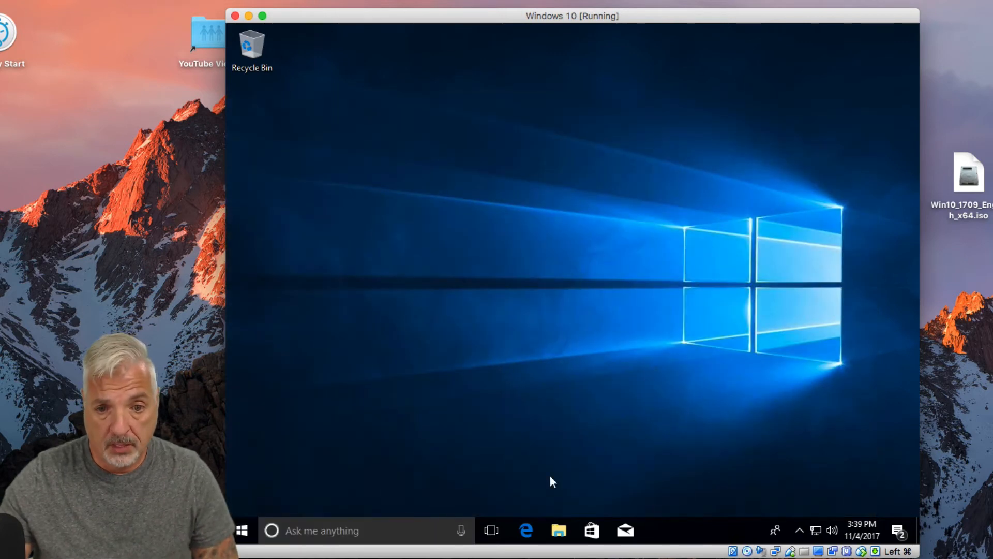
click(525, 530)
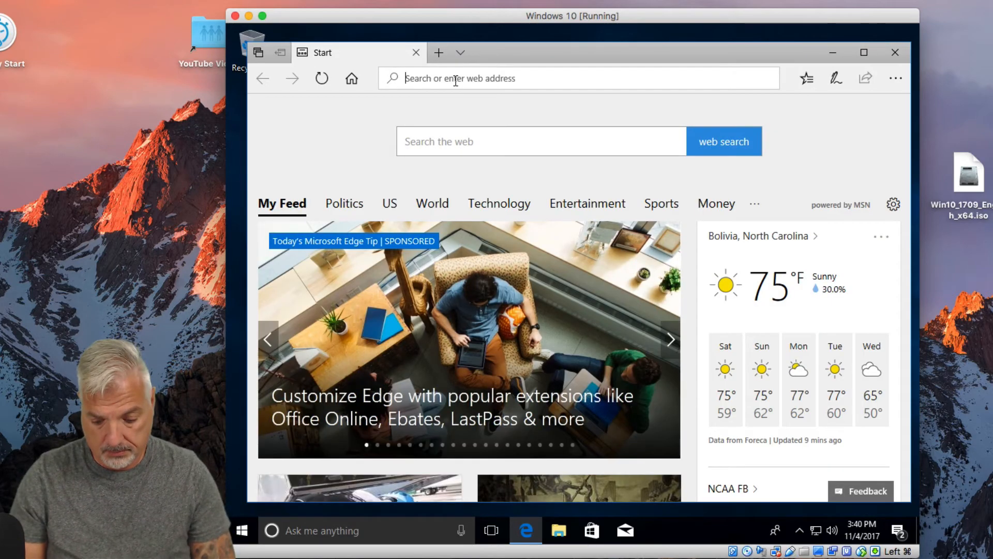
text(google.com/)
key(Return)
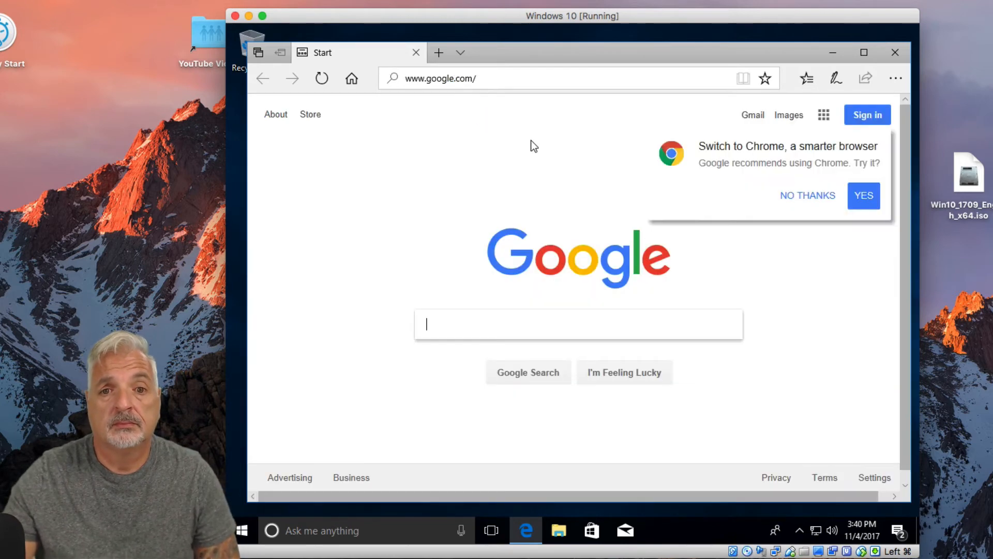
click(803, 195)
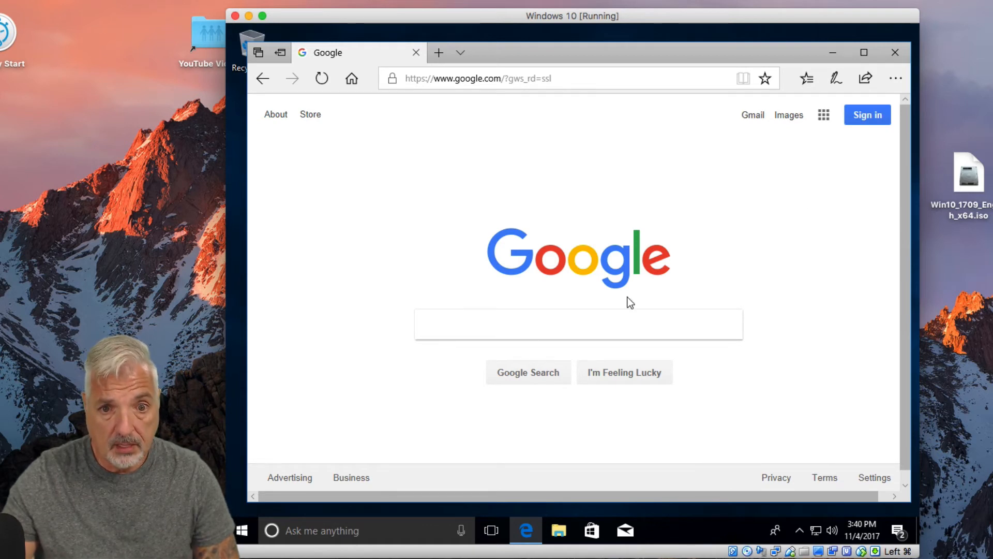
Step: Search Google for "dog"
click(437, 329)
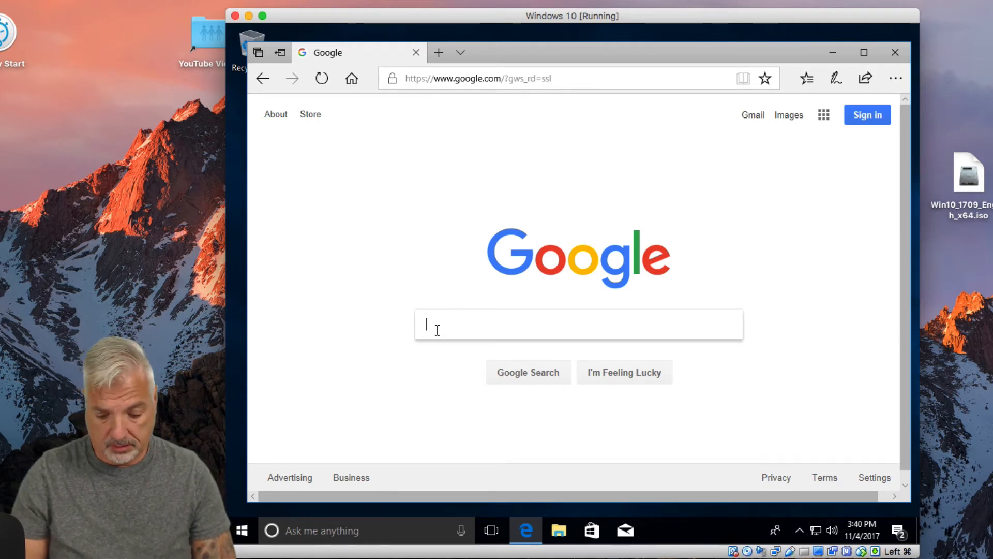
text(dog)
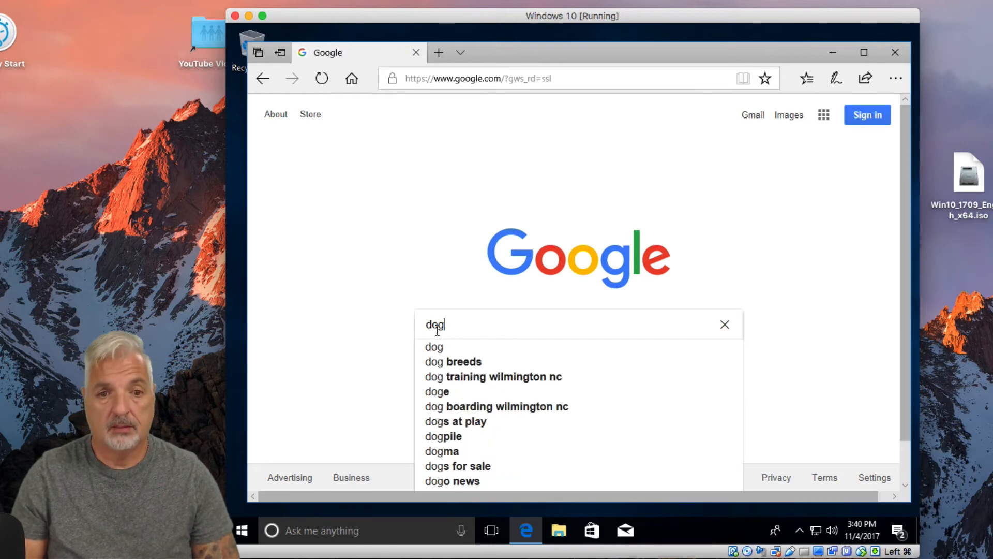
key(Return)
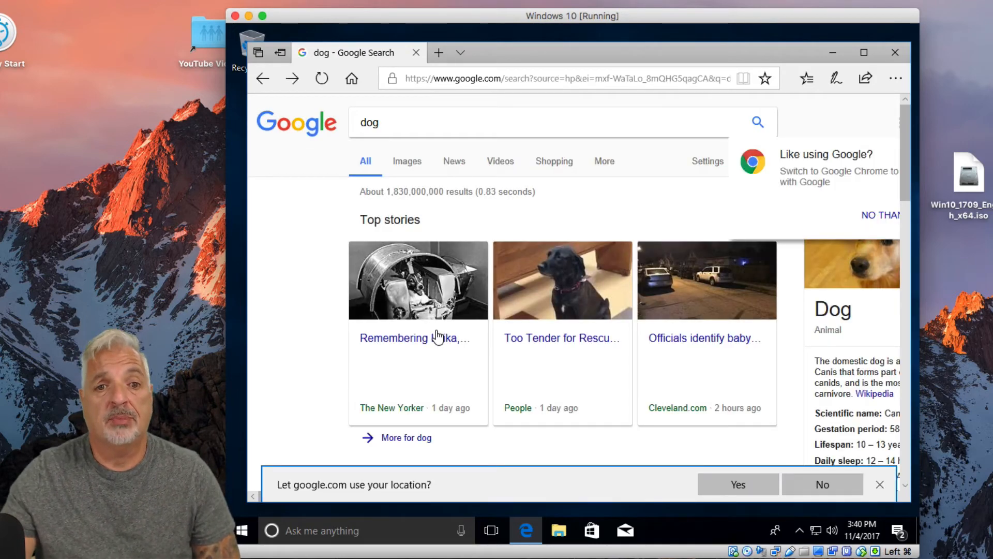
click(491, 79)
text(www.speedtest.net/)
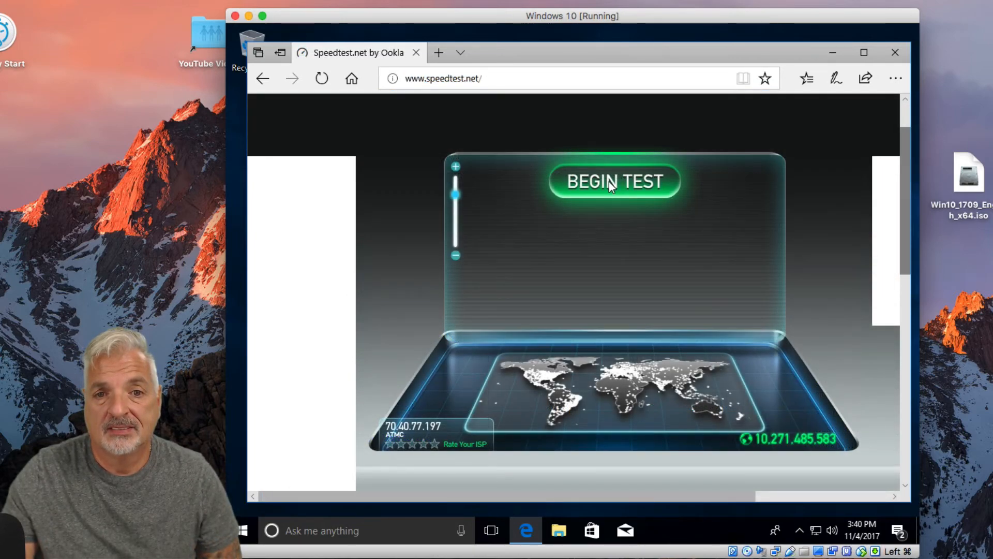
click(610, 183)
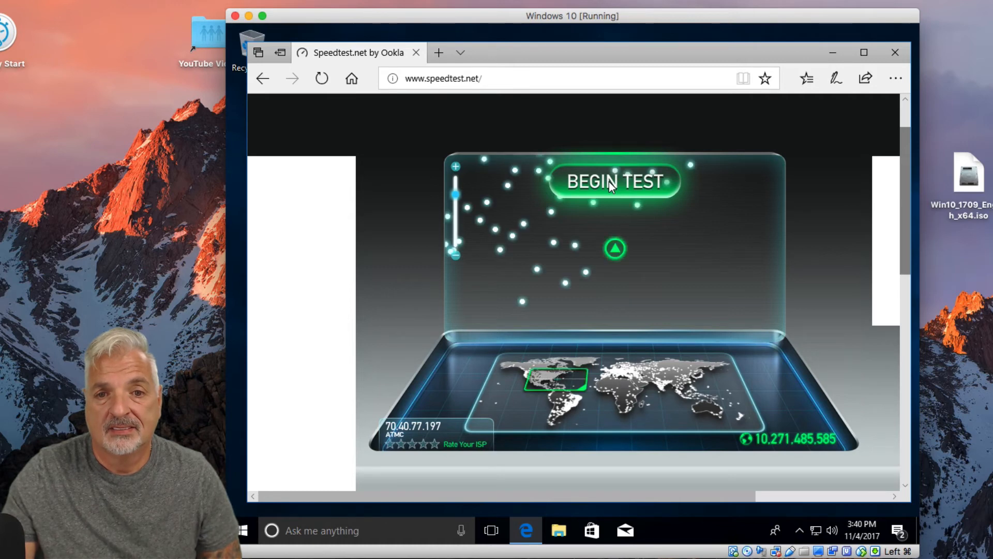